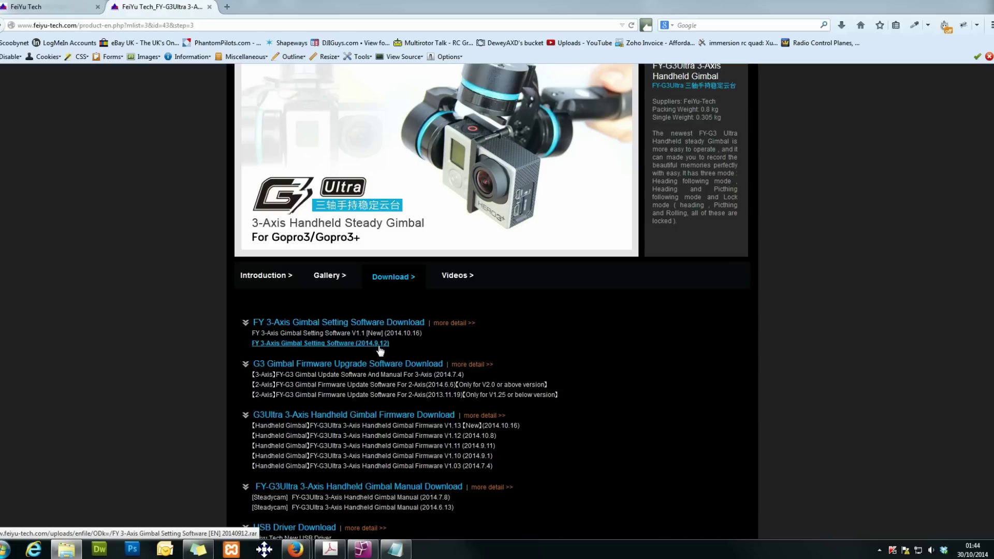
# Launch FY-GIMBAL-SETTING V1.1.exe from its extracted folder, then minimize the folder window and reposition the setting tool over the web page.
pyautogui.click(407, 341)
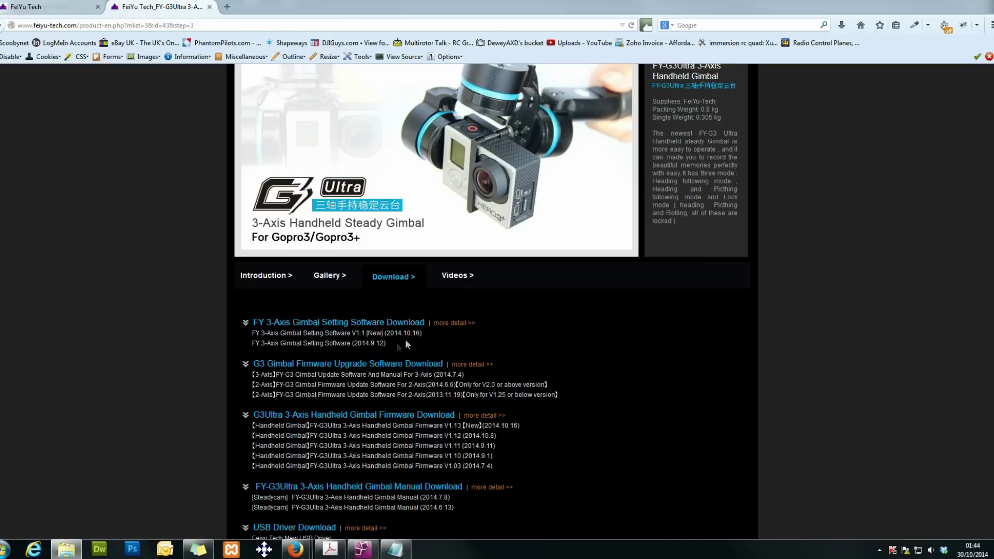
pyautogui.click(66, 553)
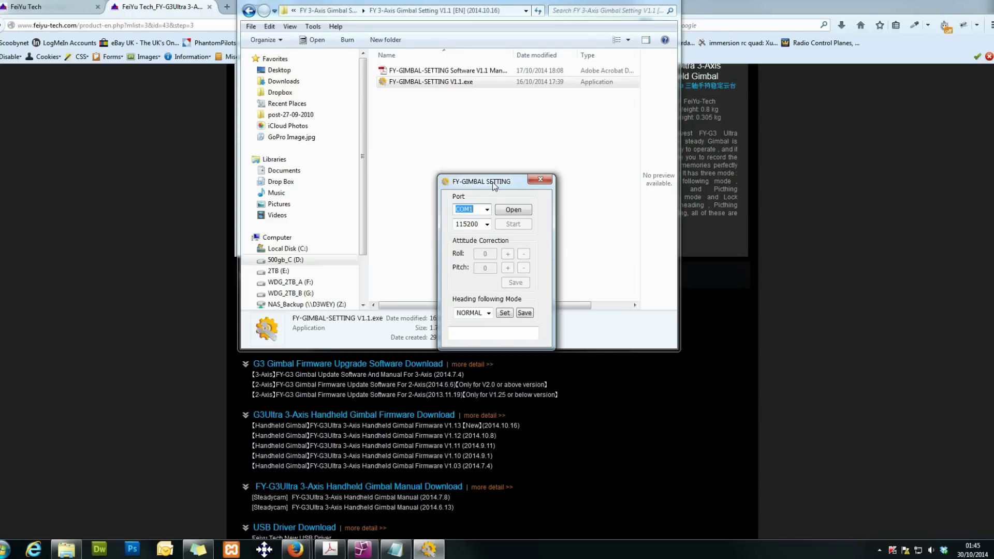
pyautogui.click(634, 2)
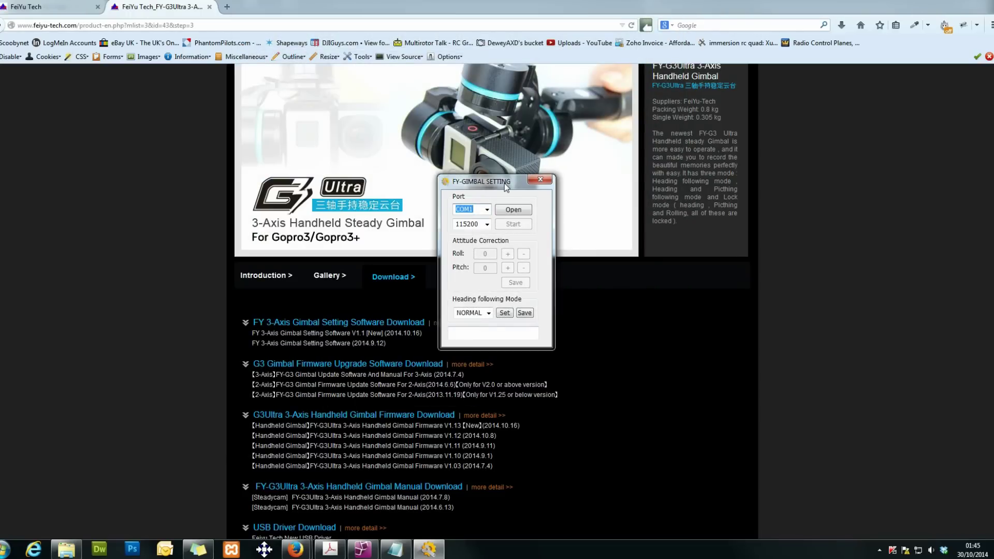
pyautogui.moveTo(506, 186); pyautogui.dragTo(645, 316)
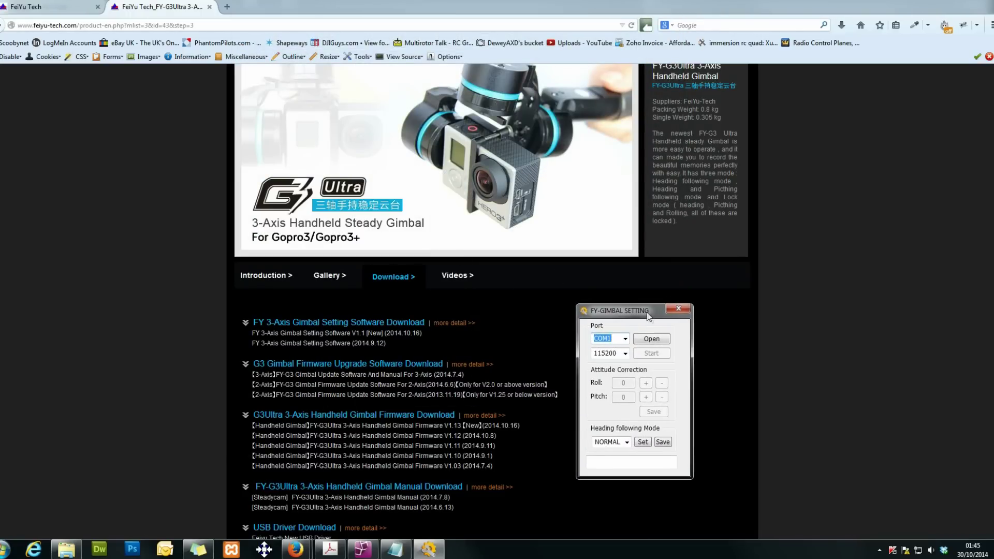
# Connect to the gimbal on port COM7, acknowledge the prompts and start the gimbal motor.
pyautogui.click(629, 338)
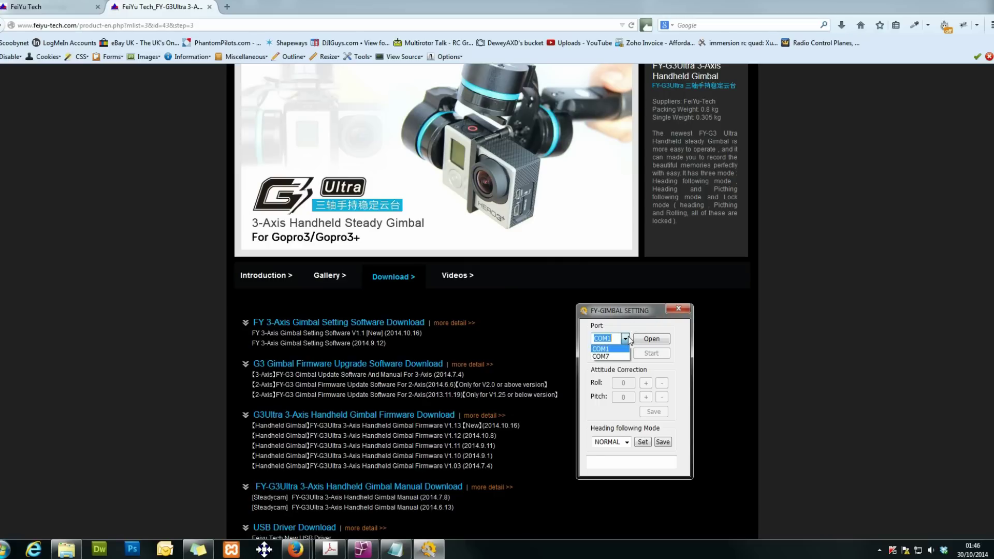
pyautogui.click(607, 357)
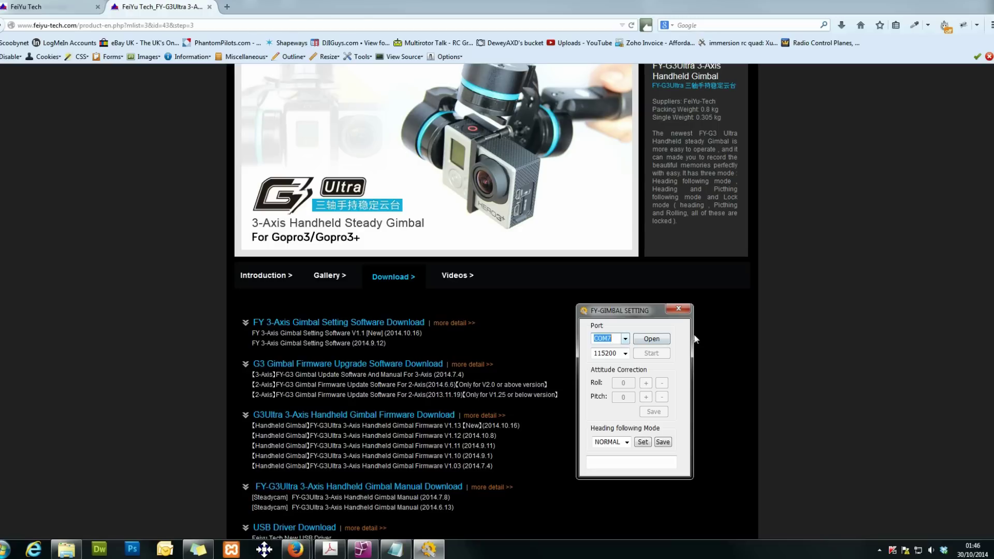
pyautogui.click(648, 343)
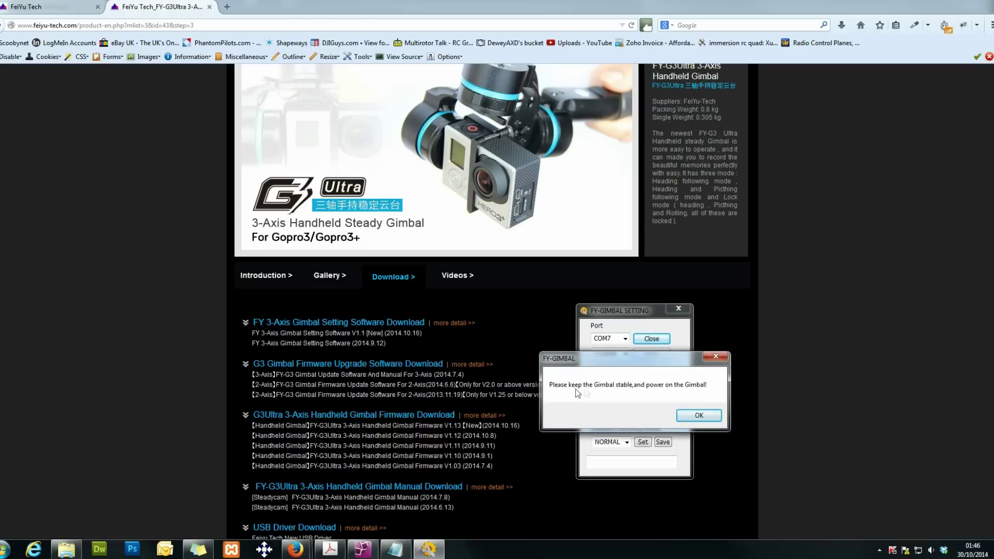
pyautogui.click(691, 416)
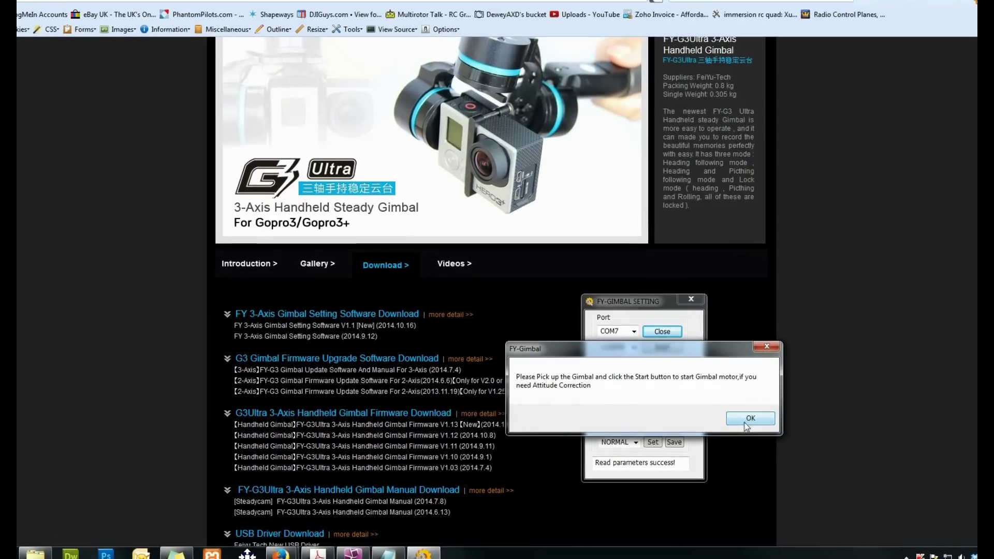
pyautogui.click(750, 419)
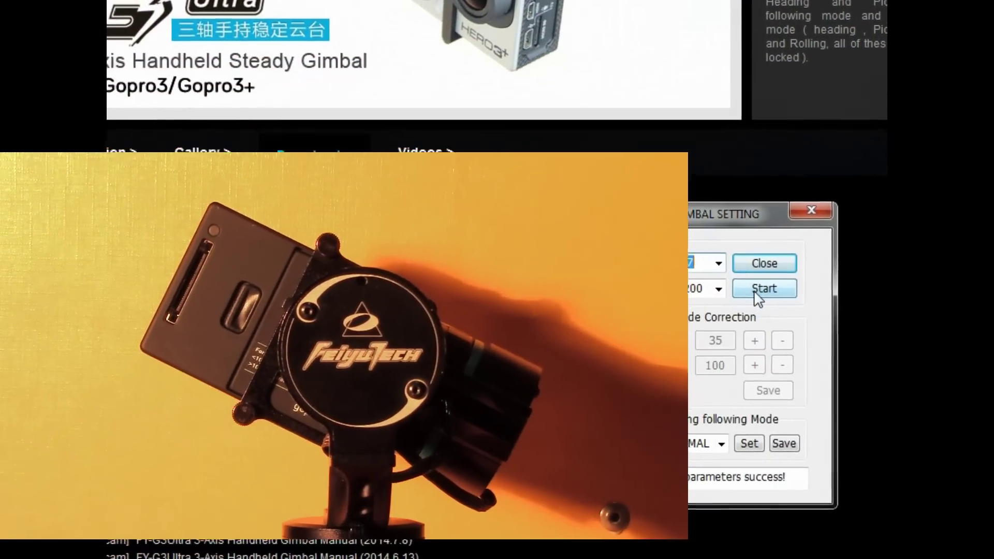
pyautogui.click(756, 291)
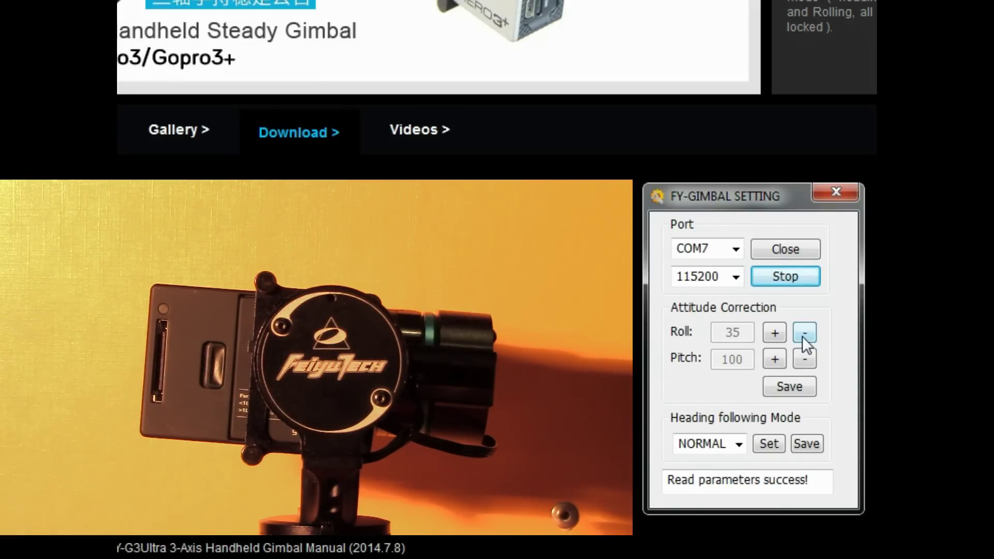
# Lower the Roll attitude correction step by step to -37 and save the attitude correction.
pyautogui.click(804, 334)
pyautogui.click(804, 334)
pyautogui.click(804, 334)
pyautogui.click(804, 334)
pyautogui.click(804, 334)
pyautogui.click(804, 334)
pyautogui.click(804, 334)
pyautogui.click(804, 334)
pyautogui.click(804, 334)
pyautogui.doubleClick(804, 334)
pyautogui.click(804, 334)
pyautogui.click(804, 334)
pyautogui.click(804, 334)
pyautogui.doubleClick(804, 334)
pyautogui.doubleClick(804, 334)
pyautogui.click(804, 334)
pyautogui.doubleClick(804, 334)
pyautogui.click(804, 334)
pyautogui.click(804, 334)
pyautogui.doubleClick(804, 334)
pyautogui.doubleClick(804, 334)
pyautogui.doubleClick(804, 334)
pyautogui.click(804, 334)
pyautogui.click(804, 334)
pyautogui.click(804, 337)
pyautogui.doubleClick(804, 338)
pyautogui.click(804, 338)
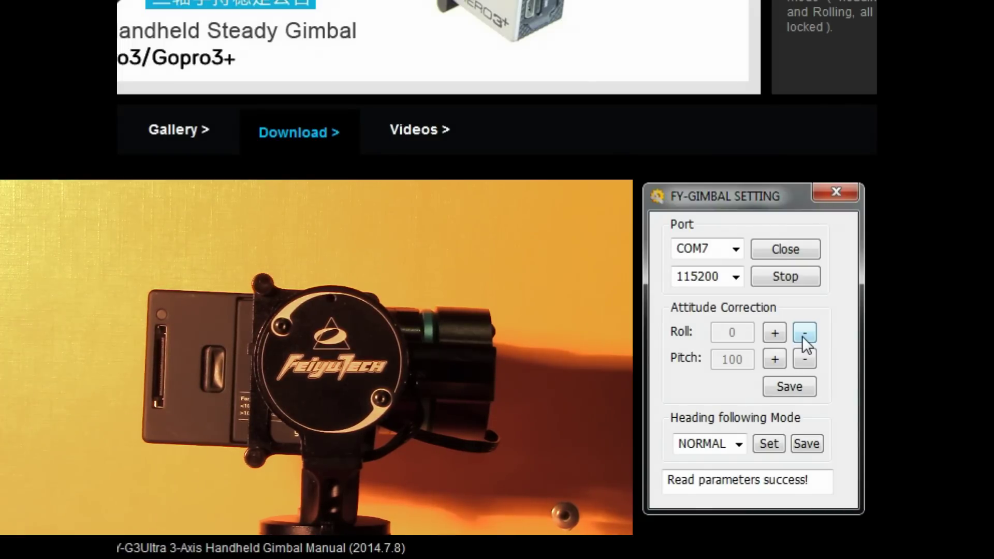
pyautogui.click(804, 333)
pyautogui.click(804, 333)
pyautogui.click(804, 333)
pyautogui.click(805, 332)
pyautogui.click(805, 333)
pyautogui.click(804, 333)
pyautogui.click(803, 336)
pyautogui.click(803, 336)
pyautogui.click(803, 337)
pyautogui.click(804, 336)
pyautogui.click(804, 336)
pyautogui.click(803, 337)
pyautogui.click(804, 336)
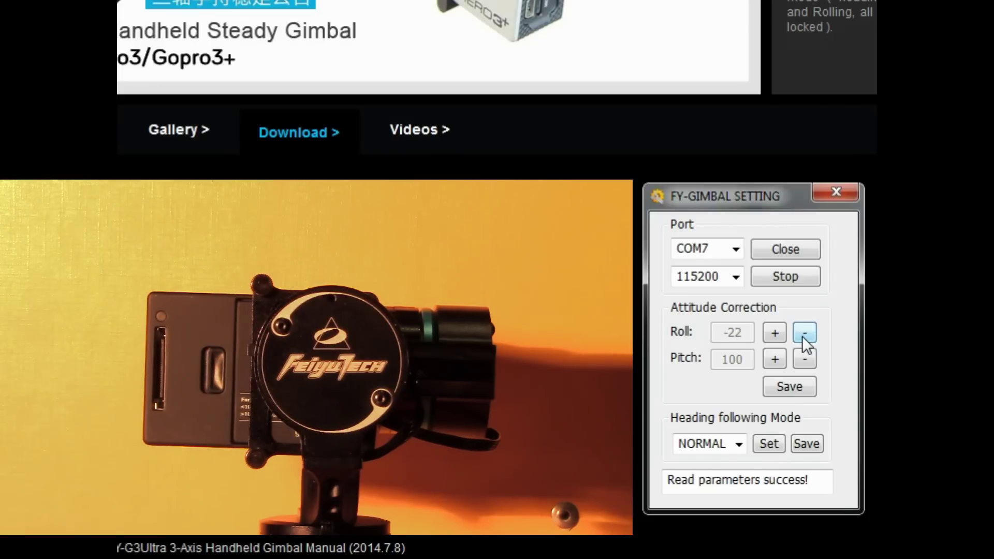
pyautogui.click(804, 334)
pyautogui.click(804, 334)
pyautogui.click(805, 334)
pyautogui.click(804, 333)
pyautogui.click(804, 334)
pyautogui.click(803, 334)
pyautogui.click(803, 334)
pyautogui.click(803, 334)
pyautogui.click(803, 334)
pyautogui.click(803, 334)
pyautogui.click(803, 334)
pyautogui.click(775, 334)
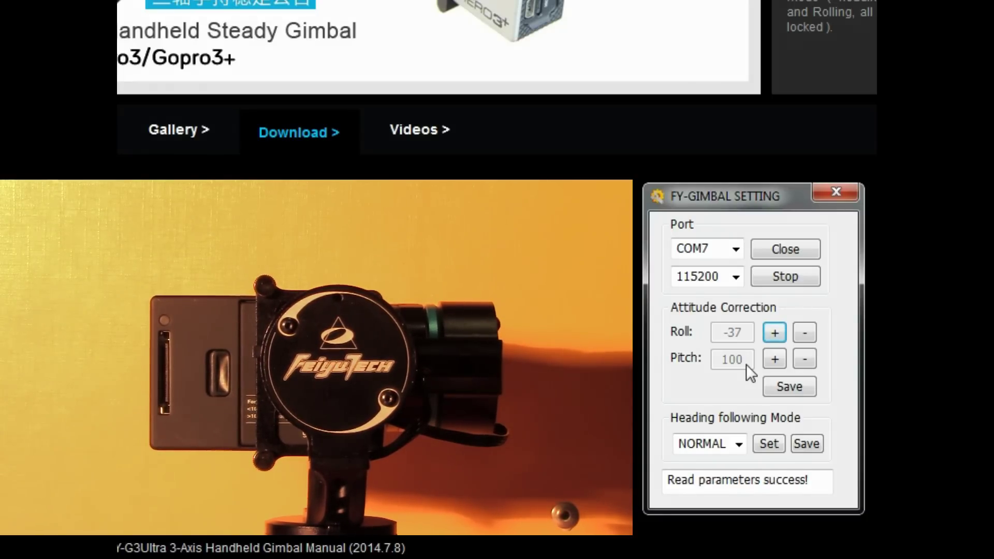
pyautogui.click(791, 387)
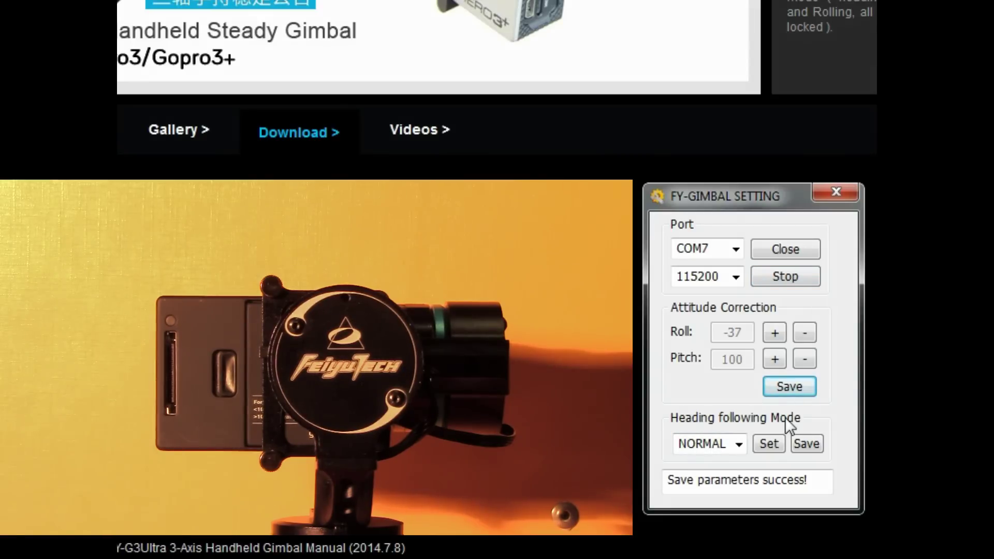
# Choose NORMAL as the heading following mode and save it.
pyautogui.click(737, 444)
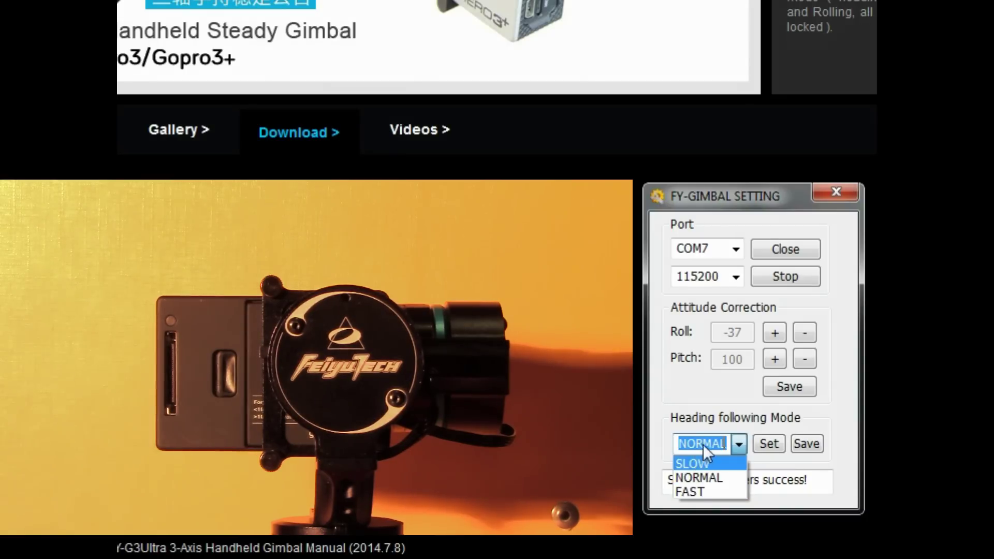
pyautogui.click(693, 479)
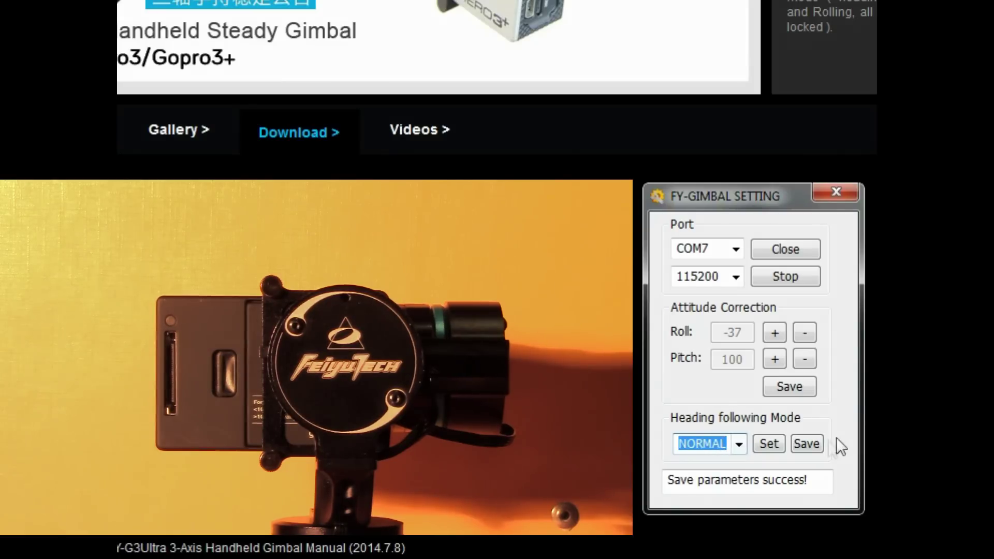
pyautogui.click(810, 445)
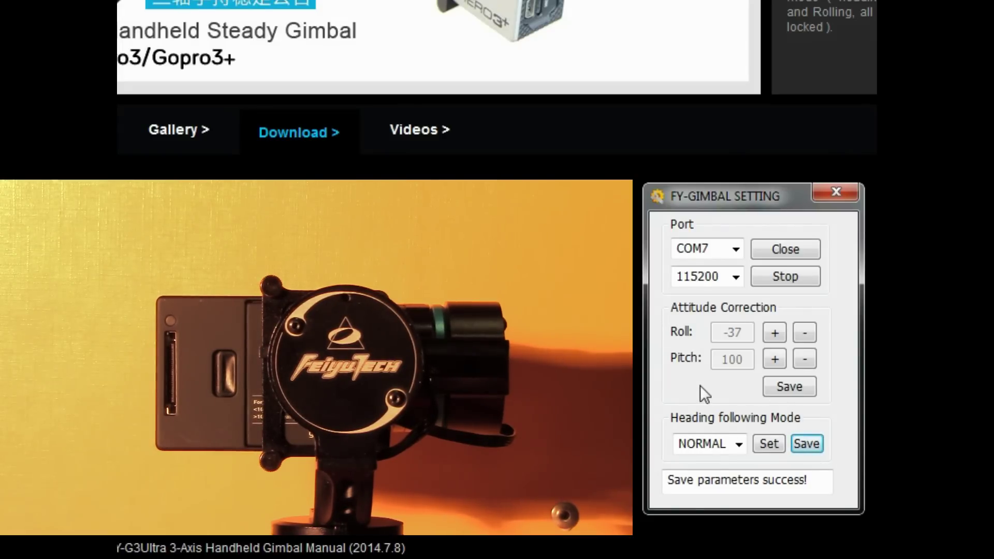
# Stop the gimbal motor and close the COM7 port connection.
pyautogui.click(786, 277)
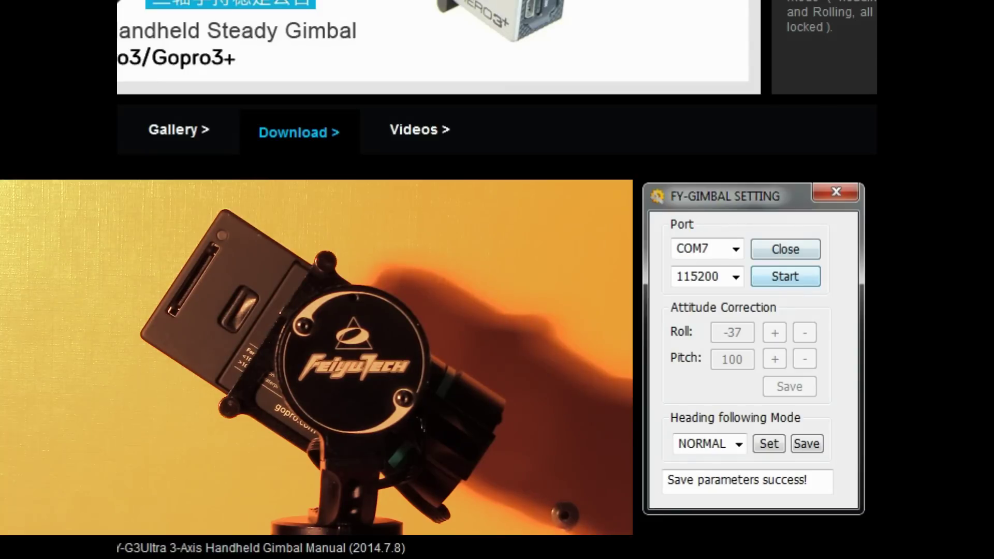
pyautogui.click(787, 254)
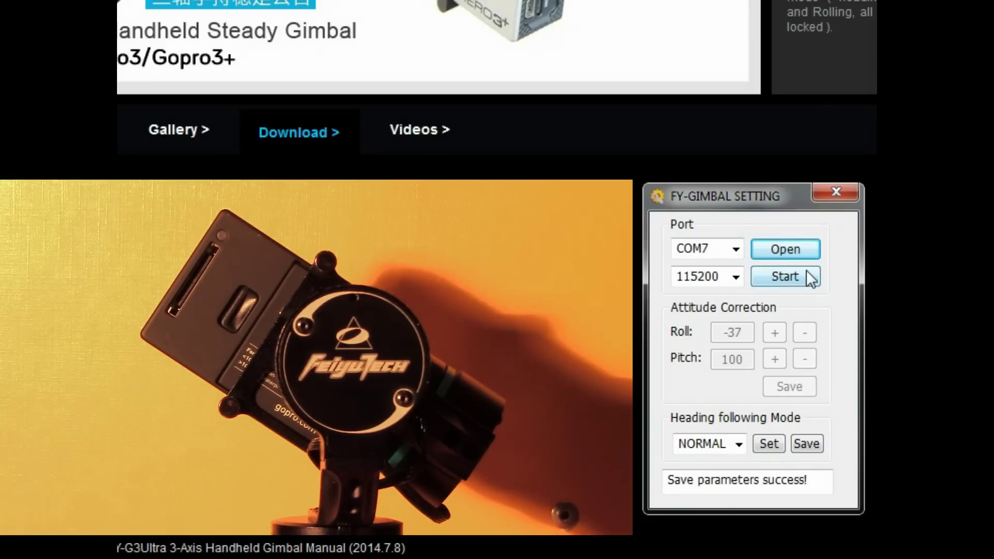